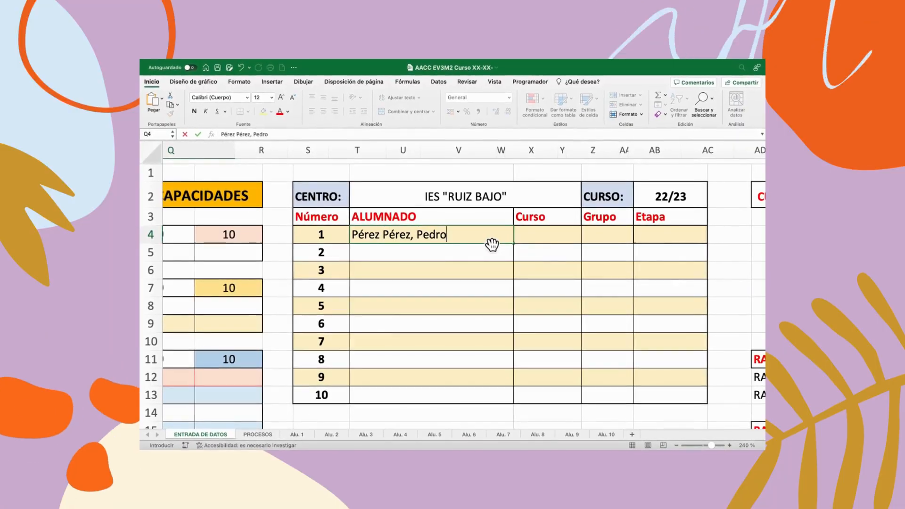
# Complete the record of student 1 with Curso 1º, Grupo A and the educational stage in the ALUMNADO table
pyautogui.click(577, 247)
pyautogui.click(620, 239)
pyautogui.click(635, 239)
pyautogui.click(627, 248)
pyautogui.click(657, 230)
pyautogui.click(715, 234)
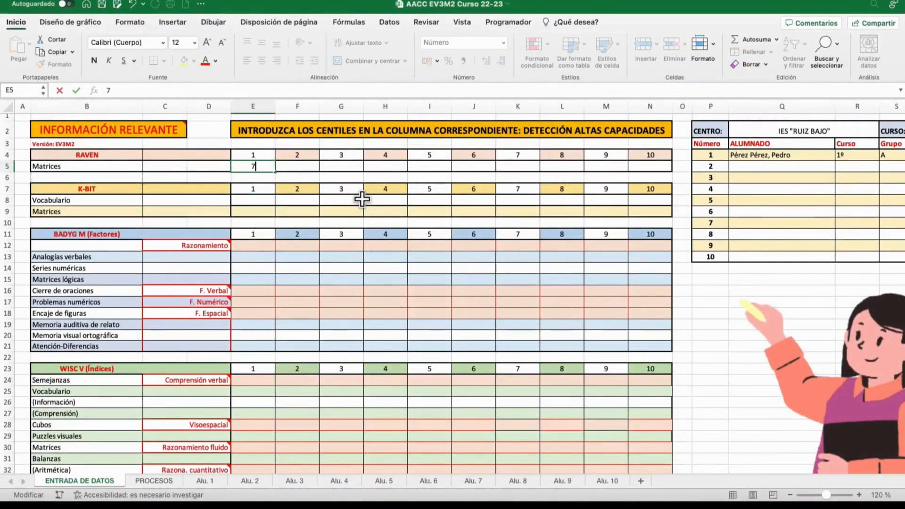
# Enter 78,75 as student 1's RAVEN Matrices percentile
pyautogui.write('78,75')
pyautogui.press('Return')
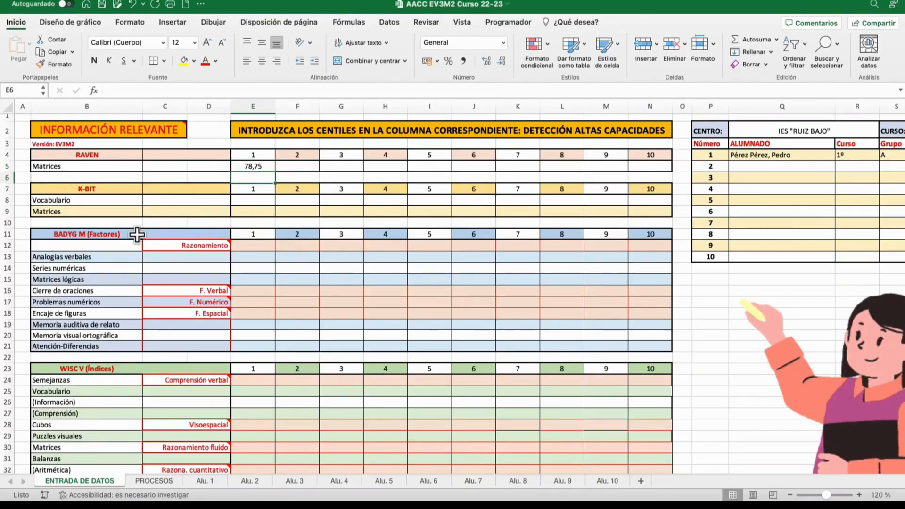
# Review the version choices for BADYG M and WISC V, choosing WISC V (Índices) for the latter
pyautogui.click(137, 235)
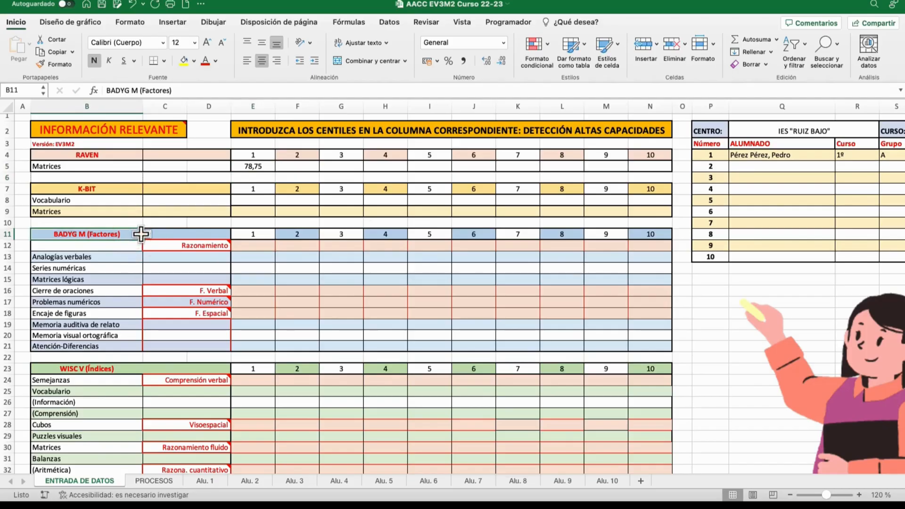
pyautogui.click(148, 234)
pyautogui.click(113, 297)
pyautogui.click(120, 369)
pyautogui.click(148, 369)
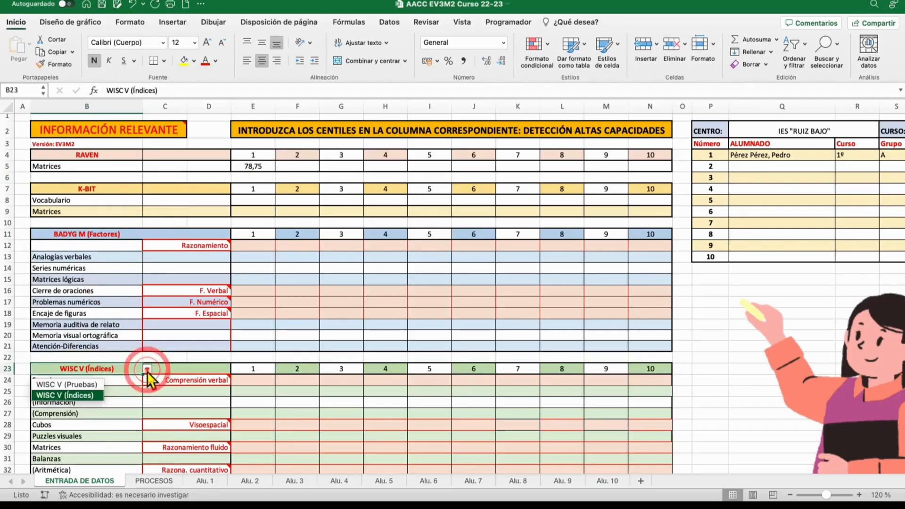
pyautogui.click(95, 391)
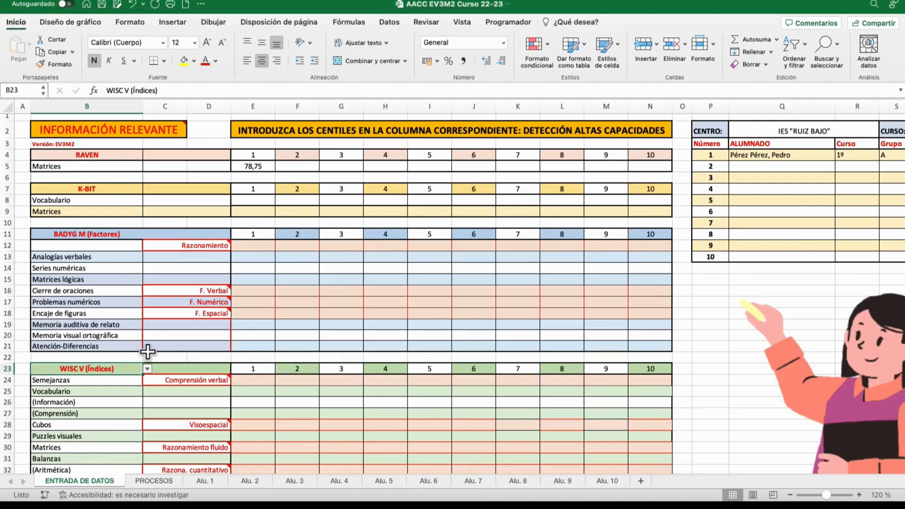
# Enter student 1's BADYG M percentiles: Razonamiento 92, F. Verbal 89, F. Numérico 84 and F. Espacial 96
pyautogui.click(246, 248)
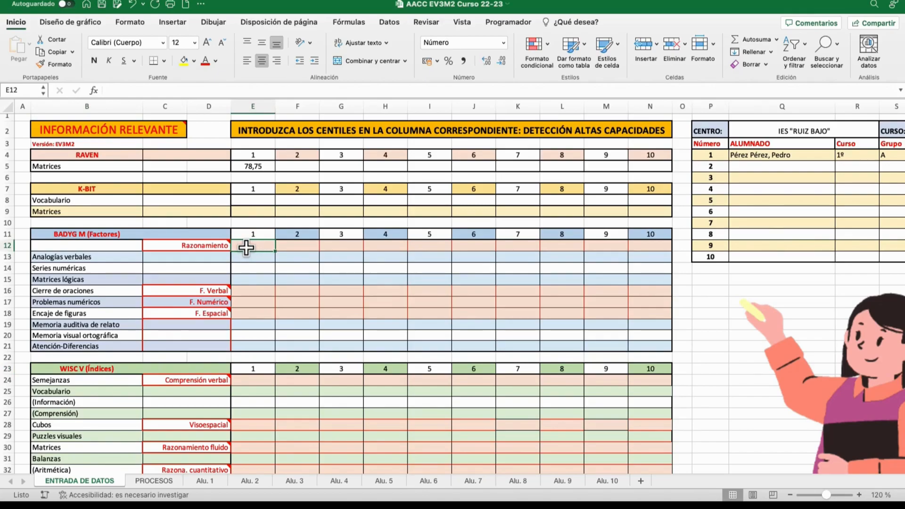
pyautogui.write('92')
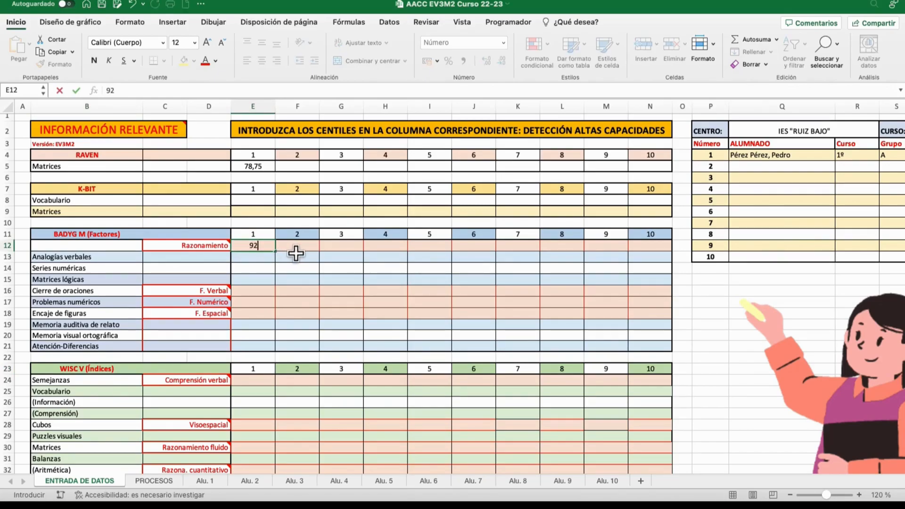
pyautogui.press('Return')
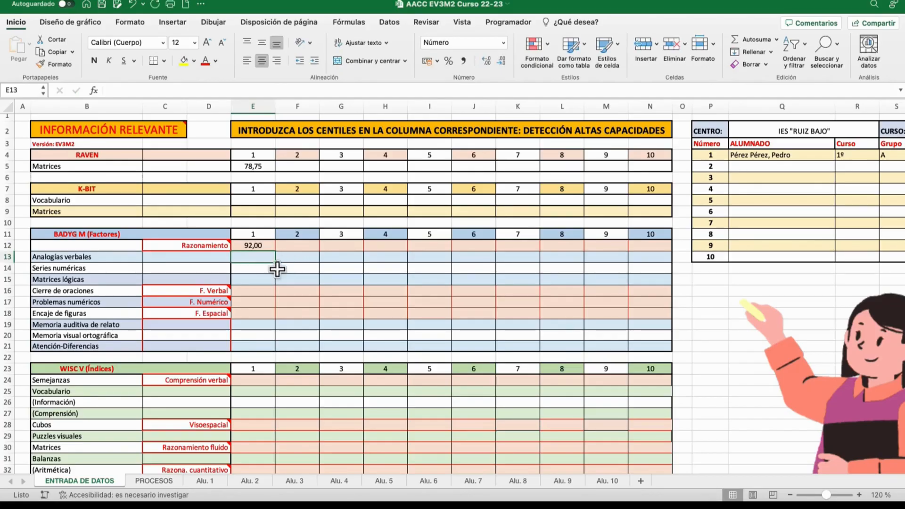
pyautogui.click(253, 290)
pyautogui.write('89')
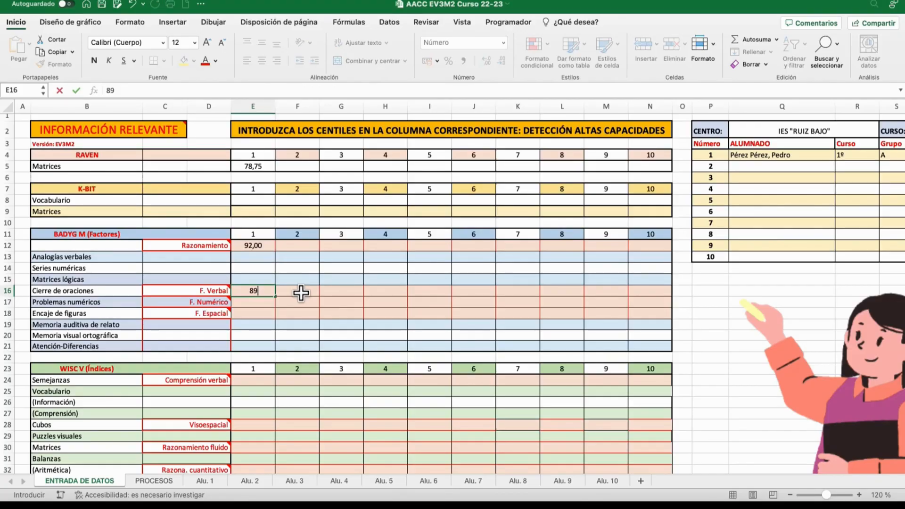
pyautogui.press('Return')
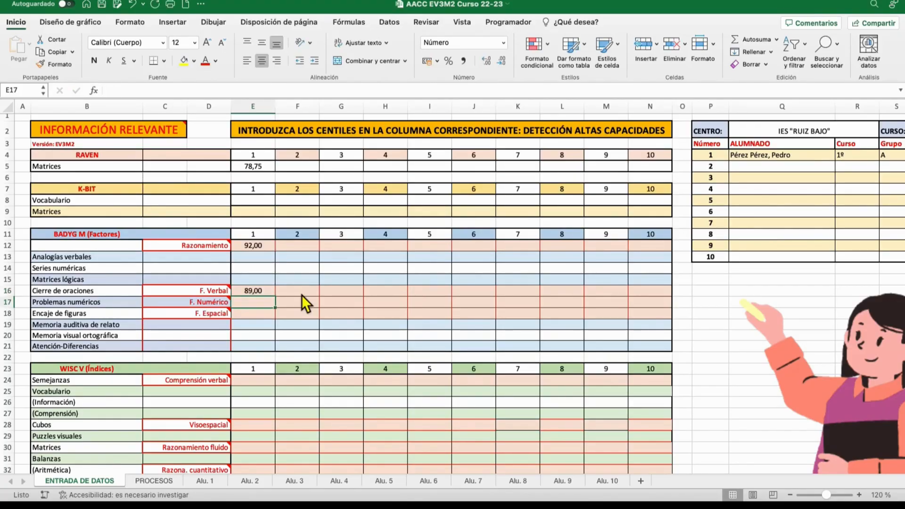
pyautogui.write('84')
pyautogui.press('Return')
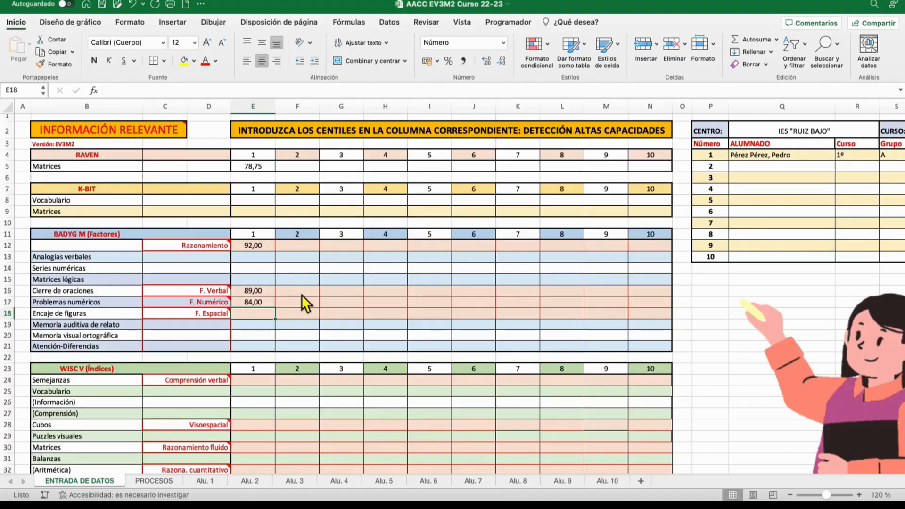
pyautogui.write('96')
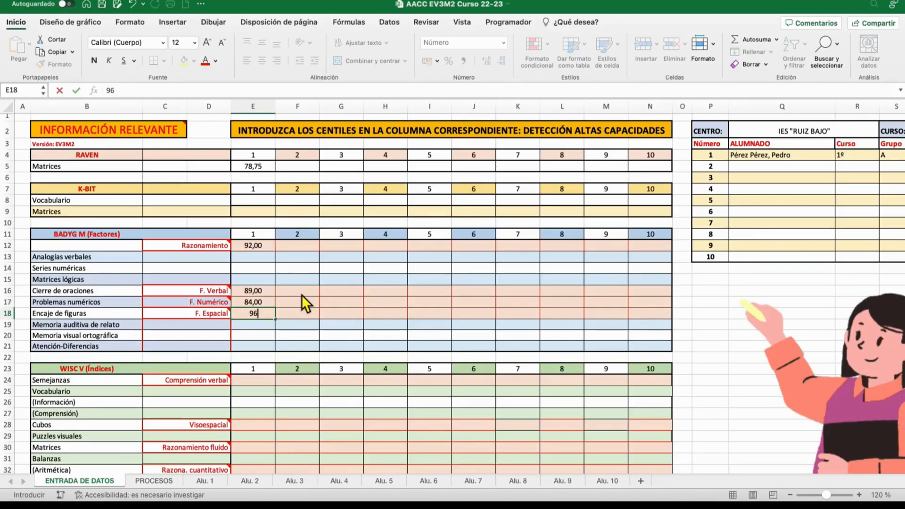
pyautogui.press('Return')
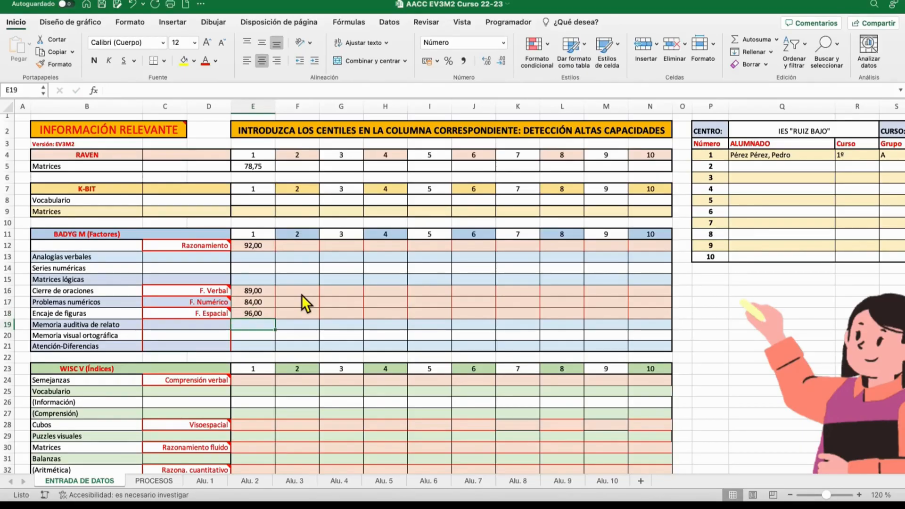
# Enter BADYG M percentiles 80 for Memoria auditiva de relato, 85 for Memoria visual ortográfica and 67 for Atención-Diferencias, and view the Alu. 1 sheet
pyautogui.write('80')
pyautogui.press('Return')
pyautogui.write('85')
pyautogui.press('Return')
pyautogui.write('67')
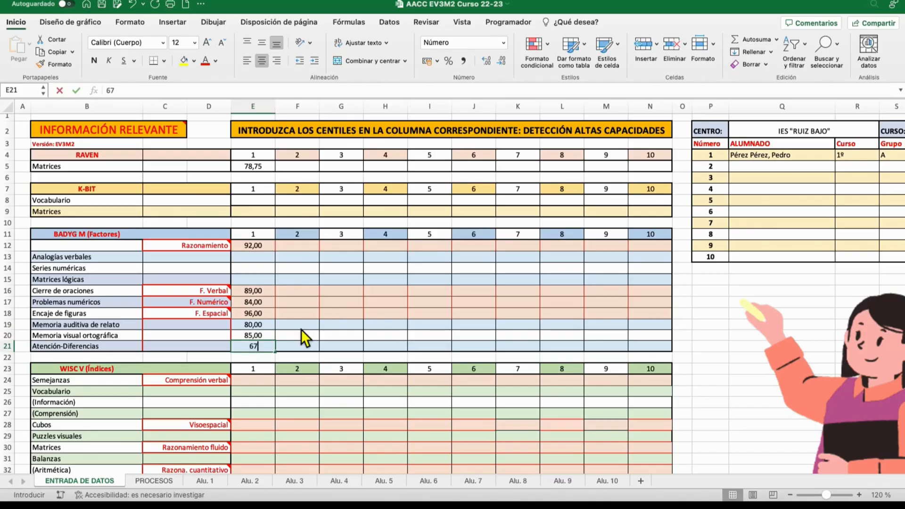
pyautogui.press('Return')
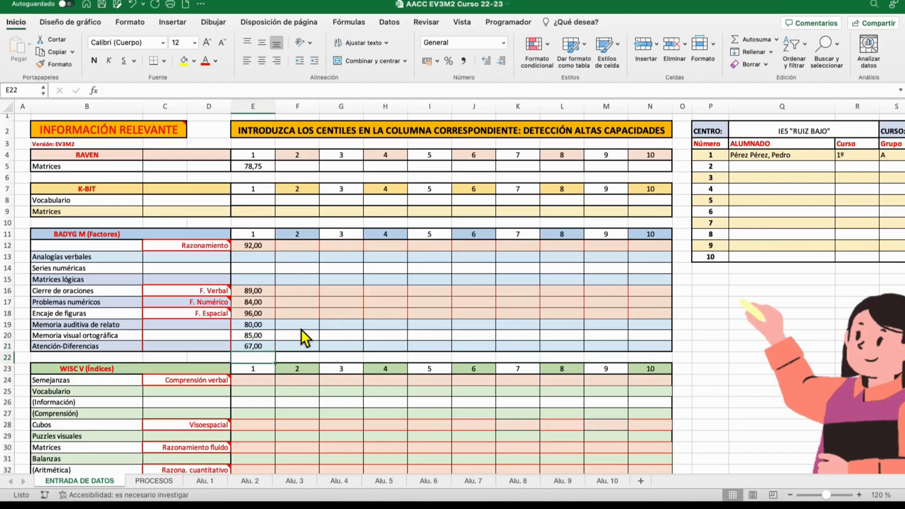
pyautogui.click(203, 481)
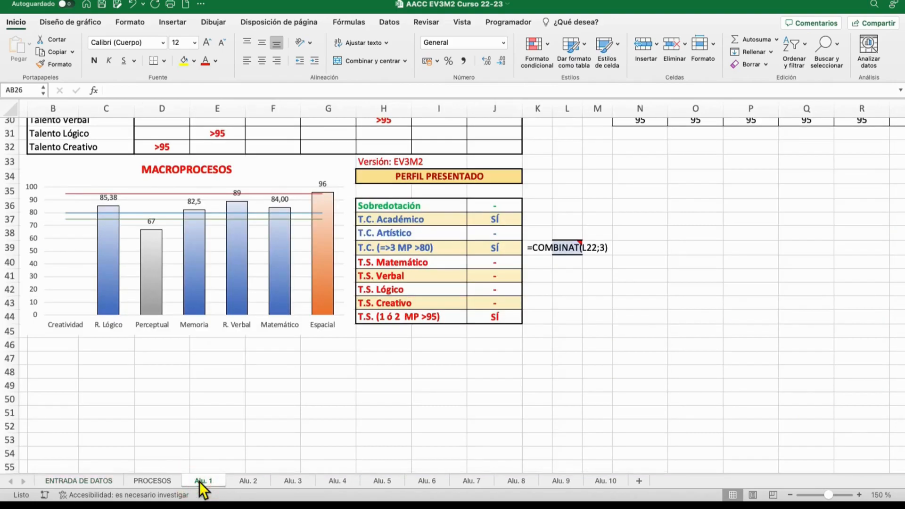
# On the ENTRADA DE DATOS sheet, enter student 1's WISC V indices: Comprensión verbal 99,70, Visoespacial 99 and Razonamiento fluido 92
pyautogui.click(97, 486)
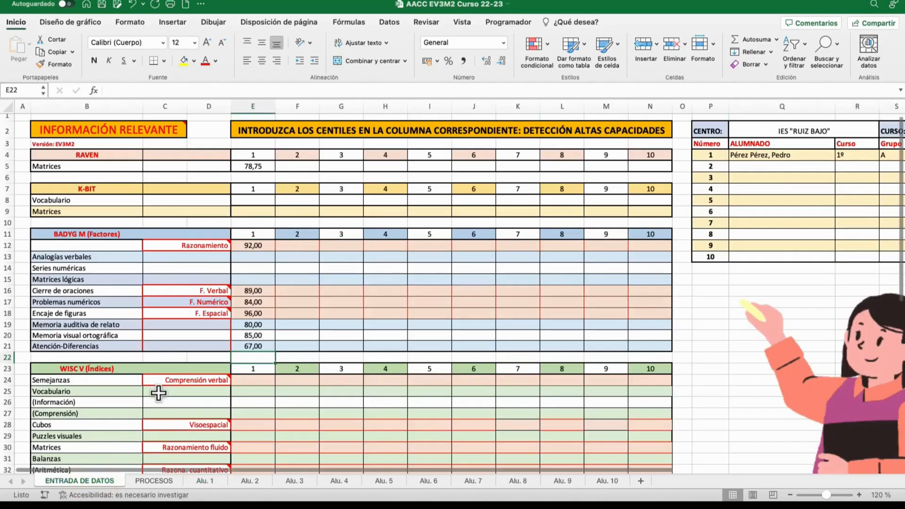
pyautogui.moveTo(900, 242); pyautogui.dragTo(900, 337)
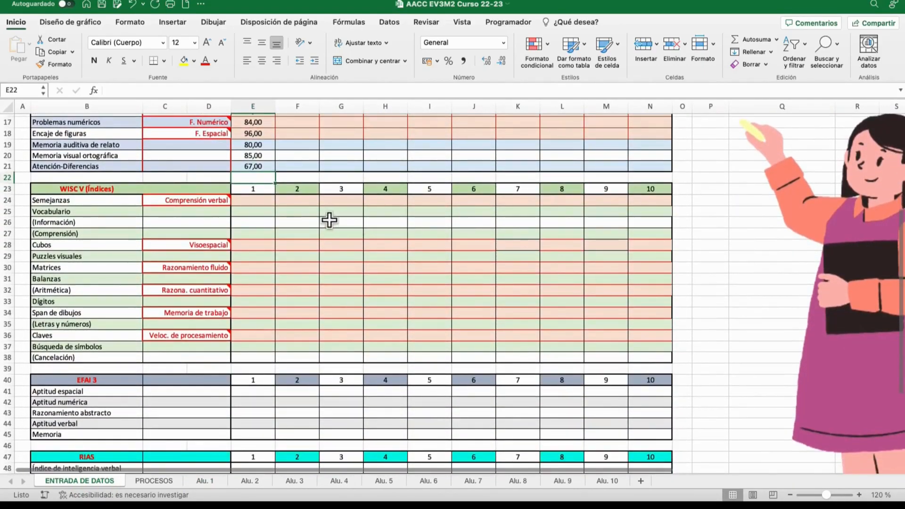
pyautogui.click(260, 201)
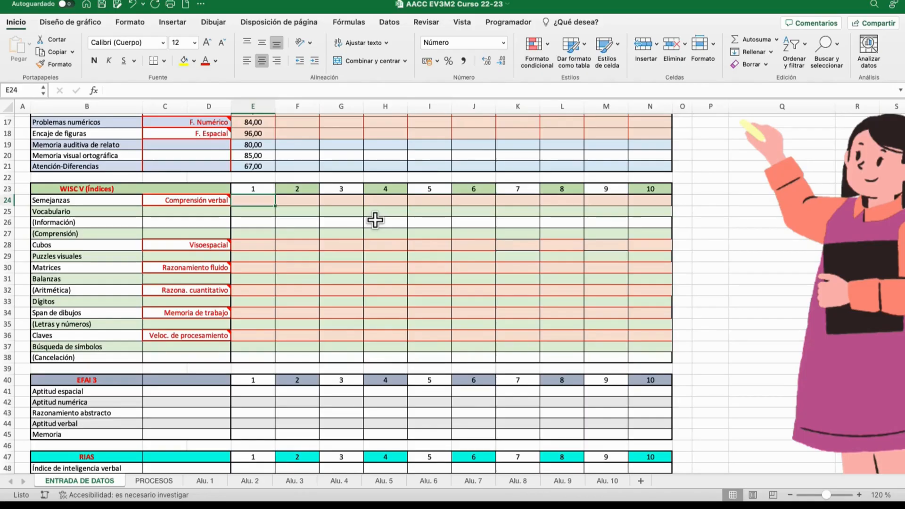
pyautogui.write('99,70')
pyautogui.press('Return')
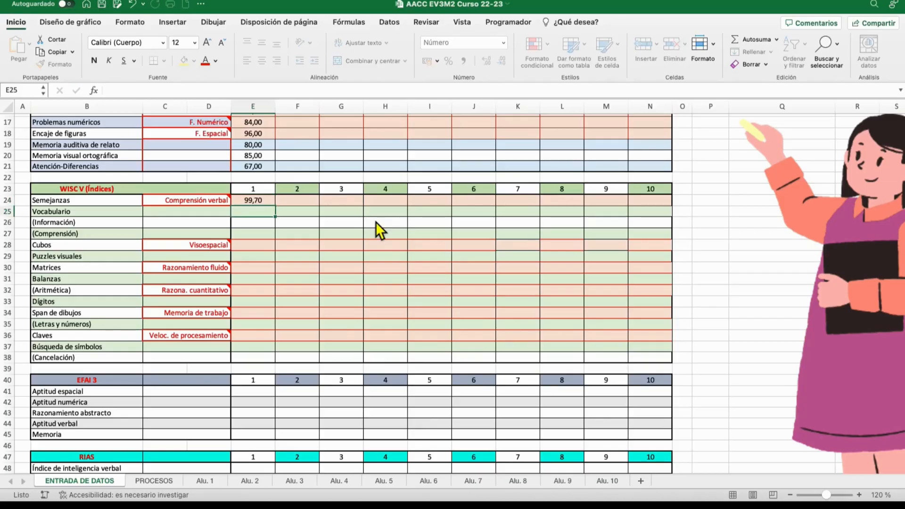
pyautogui.click(265, 247)
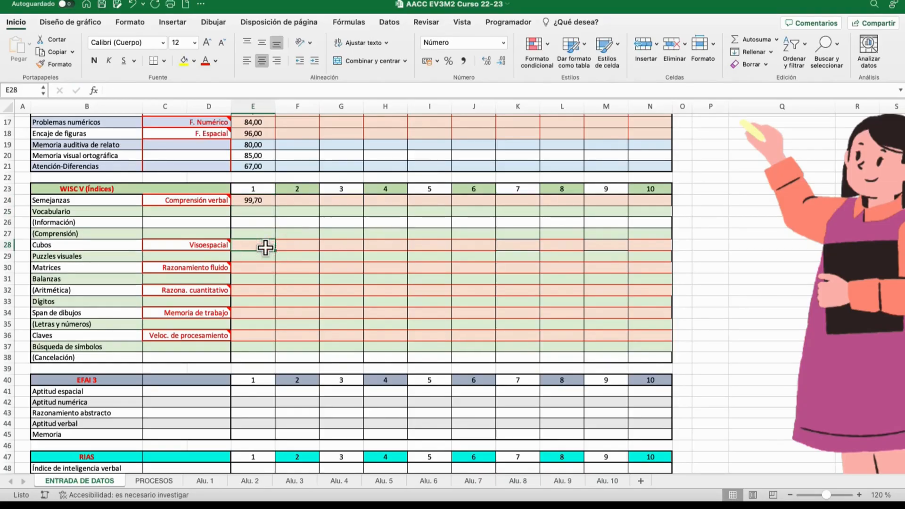
pyautogui.write('99')
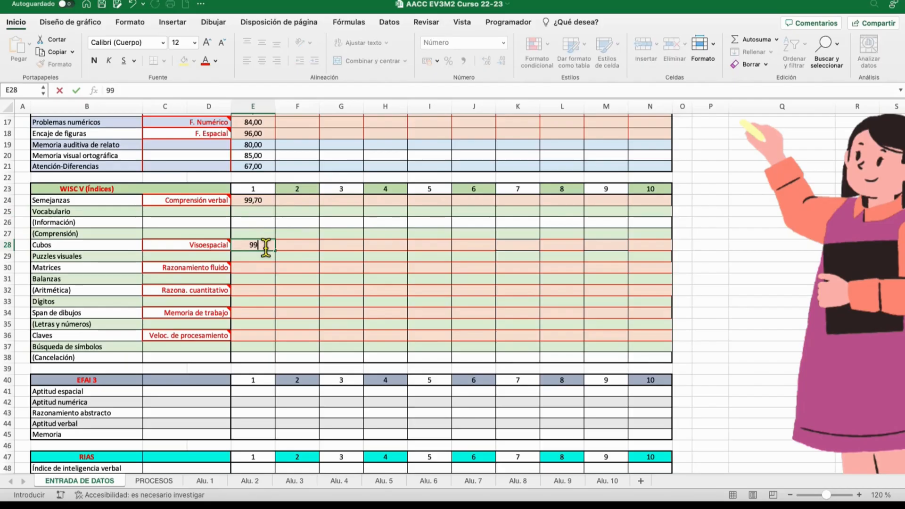
pyautogui.press('Return')
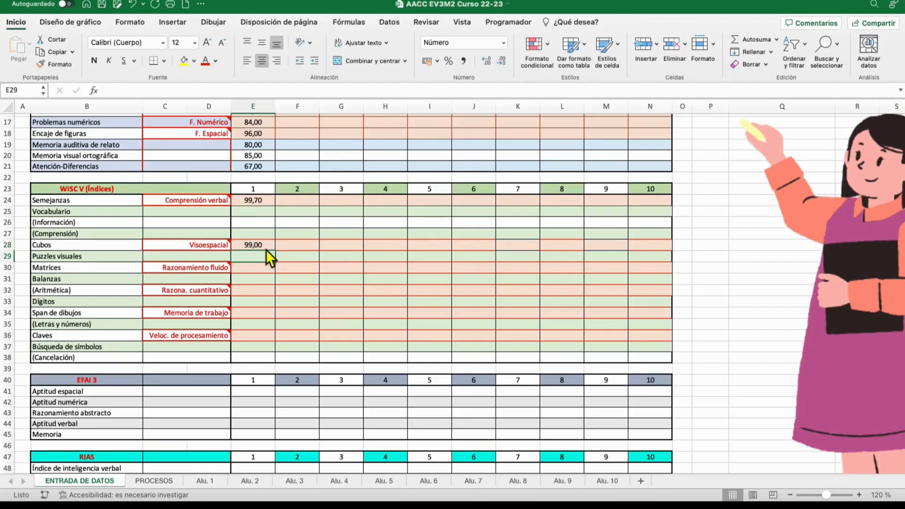
pyautogui.click(266, 269)
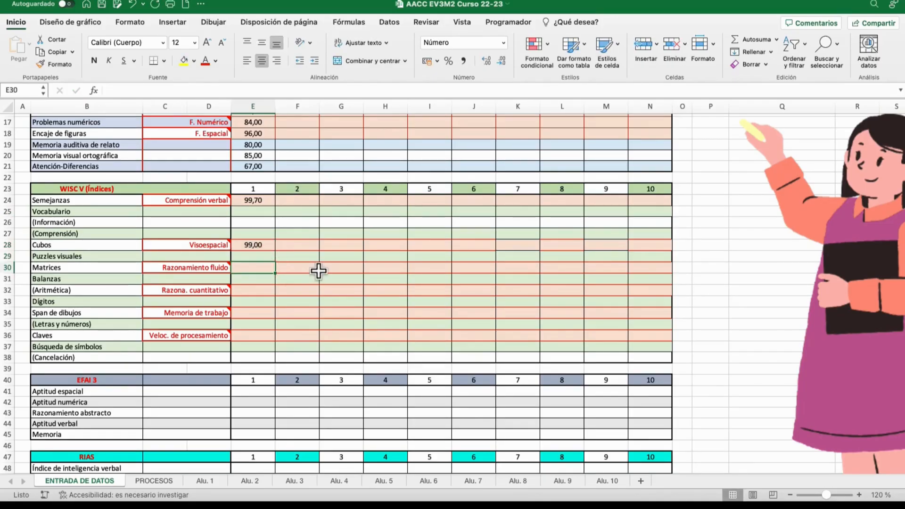
pyautogui.write('92')
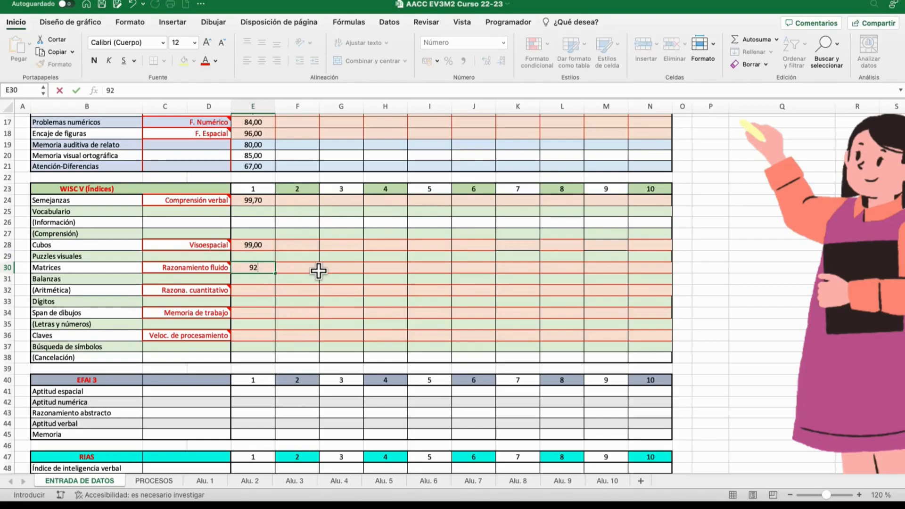
pyautogui.press('Return')
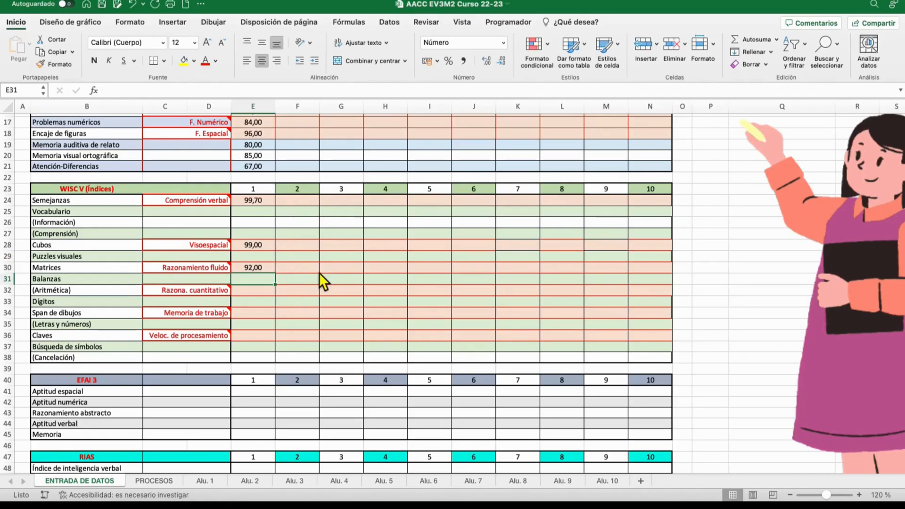
# Enter student 1's remaining WISC V indices: Razona. cuantitativo 90, Memoria de trabajo 96 and Veloc. de procesamiento 99
pyautogui.click(262, 289)
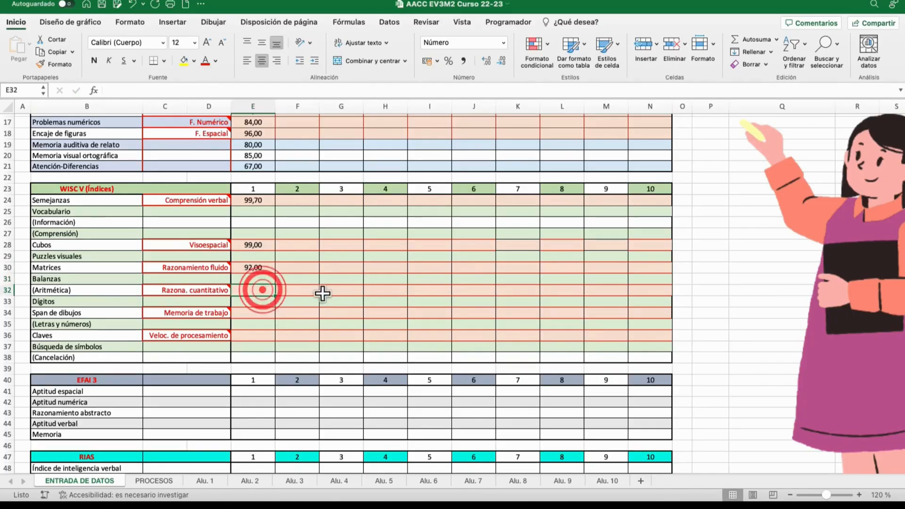
pyautogui.write('90')
pyautogui.press('Return')
pyautogui.click(262, 313)
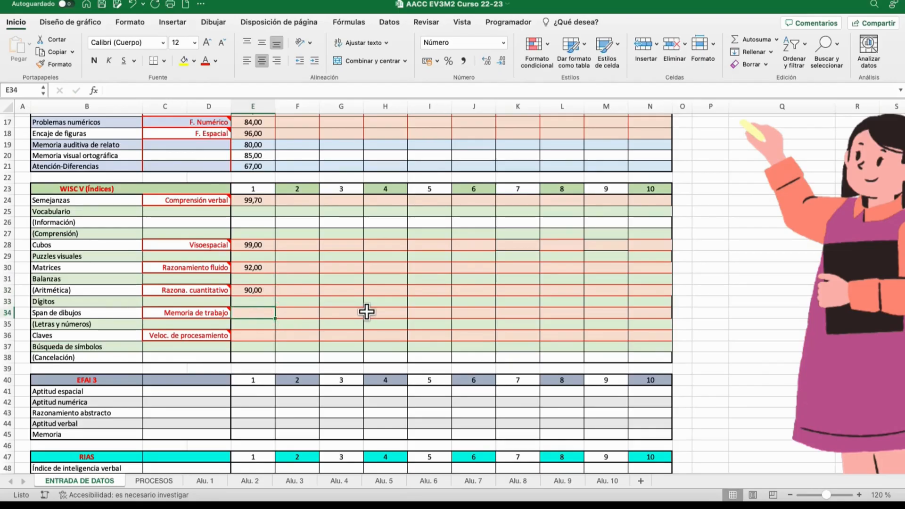
pyautogui.write('96')
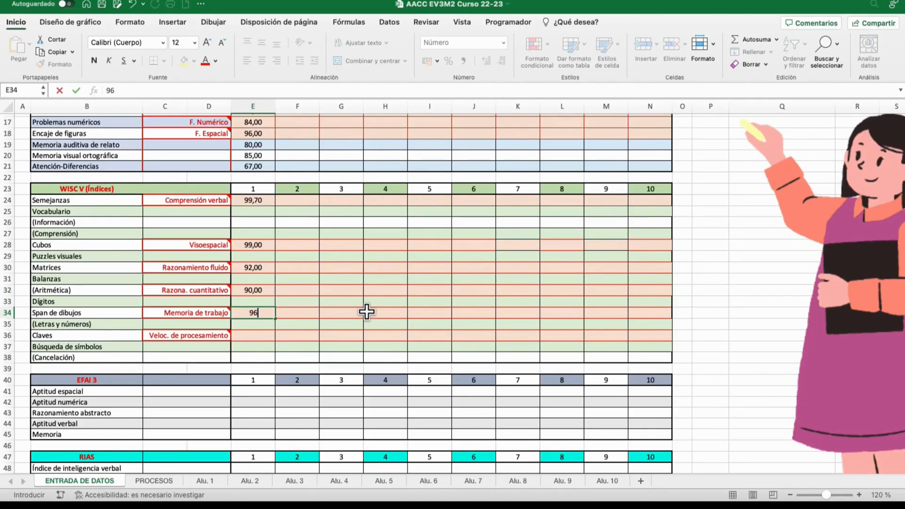
pyautogui.press('Return')
pyautogui.click(269, 337)
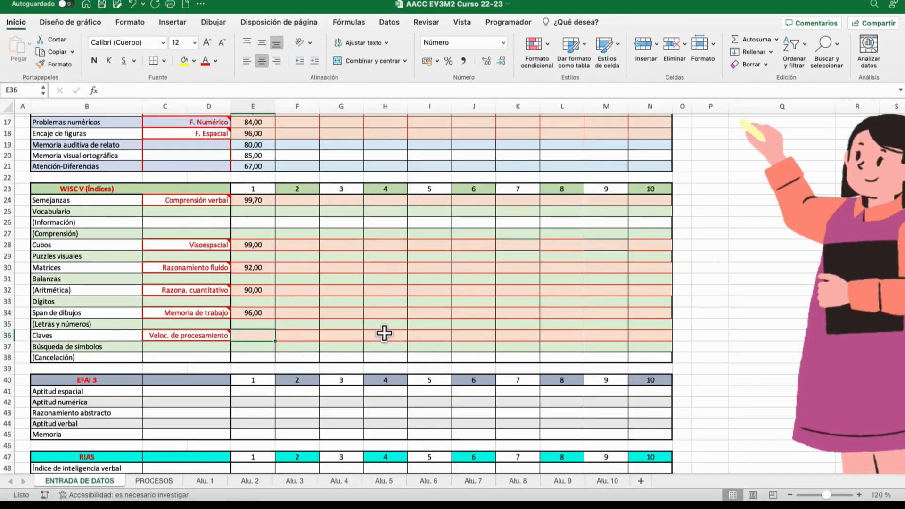
pyautogui.write('99')
pyautogui.press('Return')
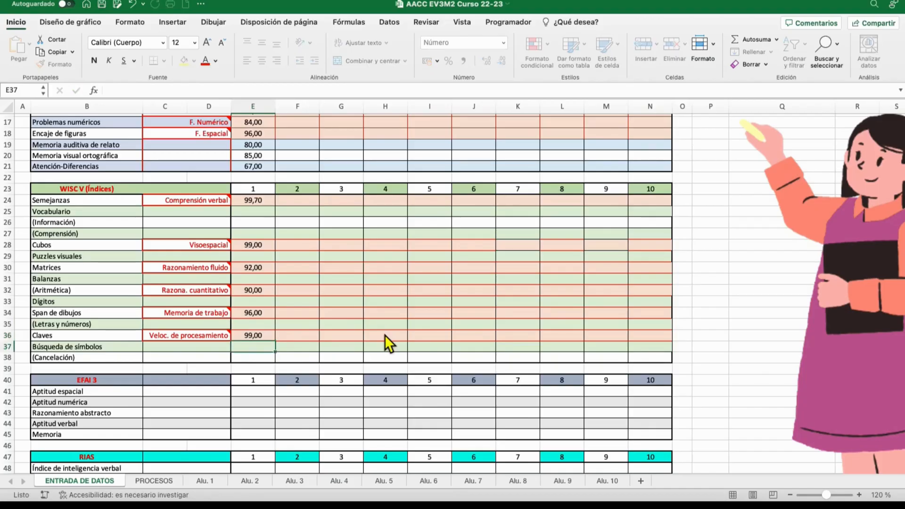
# Enter 68 as student 1's CREA percentile in the CREATIVIDAD table
pyautogui.moveTo(897, 247); pyautogui.dragTo(898, 320)
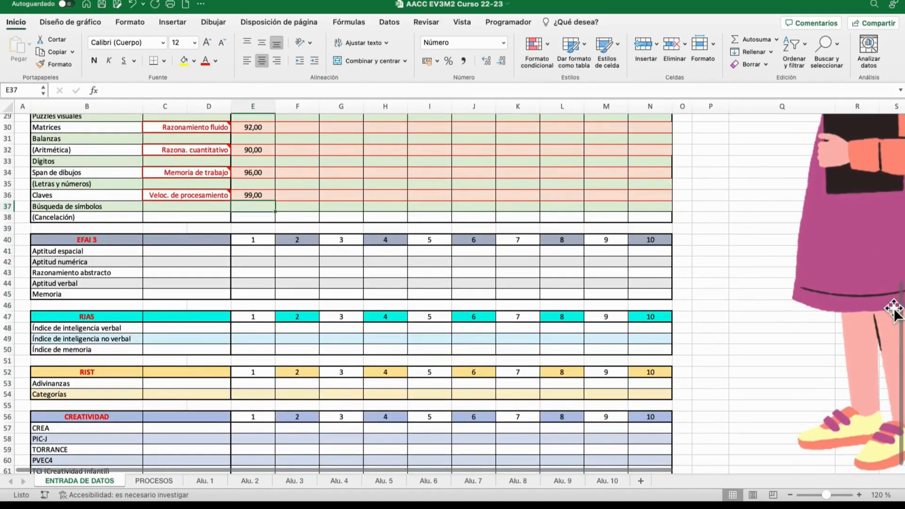
pyautogui.click(257, 428)
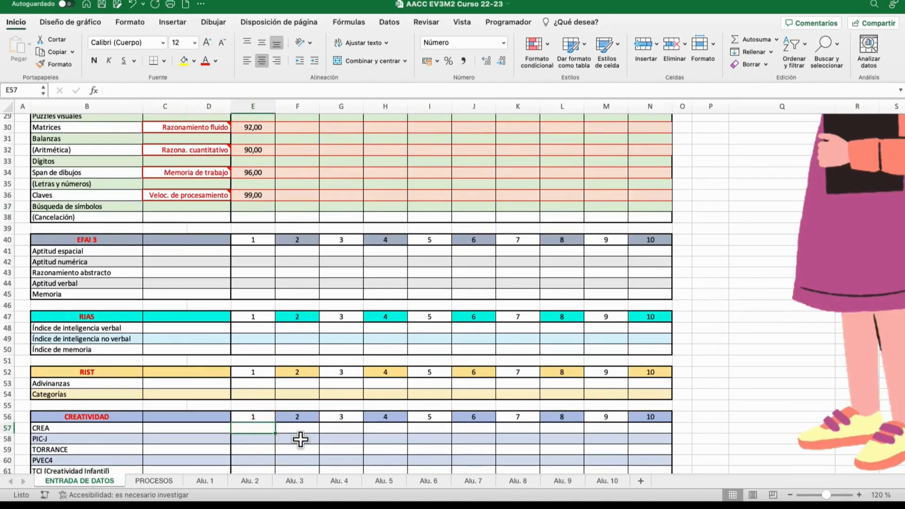
pyautogui.write('68')
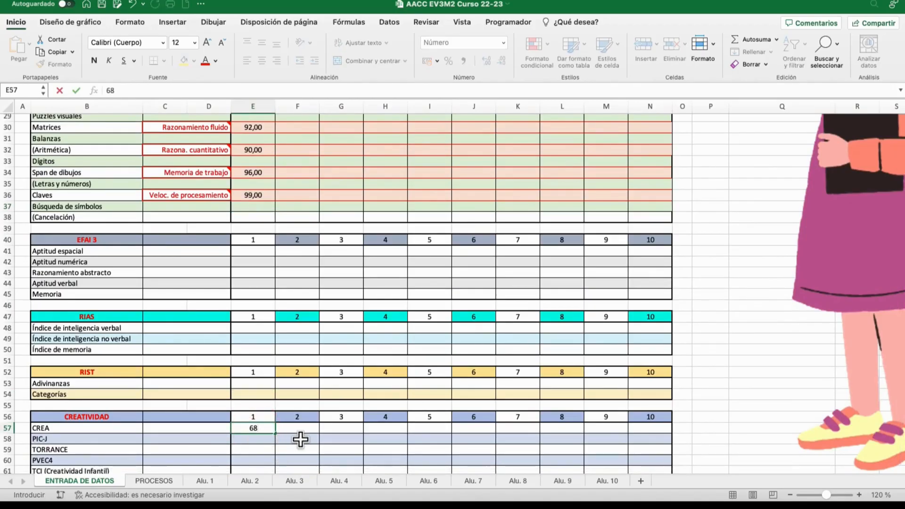
pyautogui.press('Return')
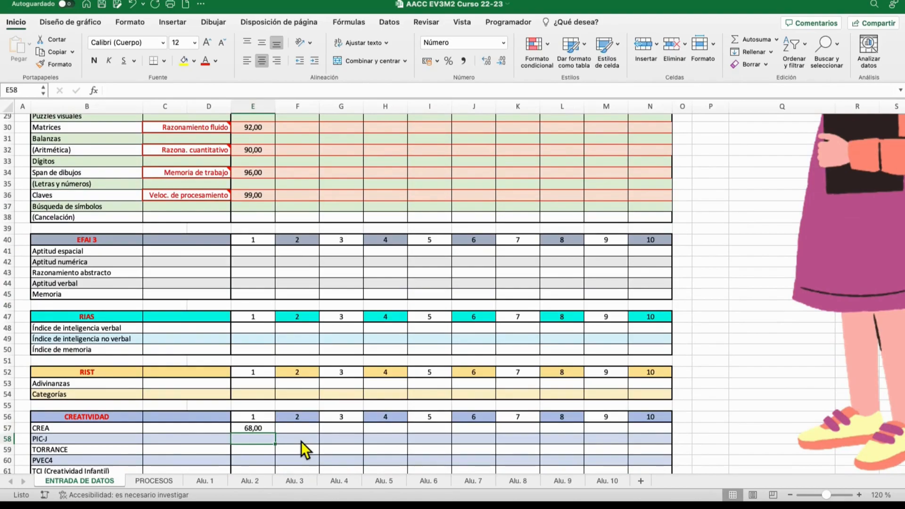
# Enter 70 as student 1's PIC-J percentile in the CREATIVIDAD table and view the Alu. 1 sheet
pyautogui.write('70')
pyautogui.press('Return')
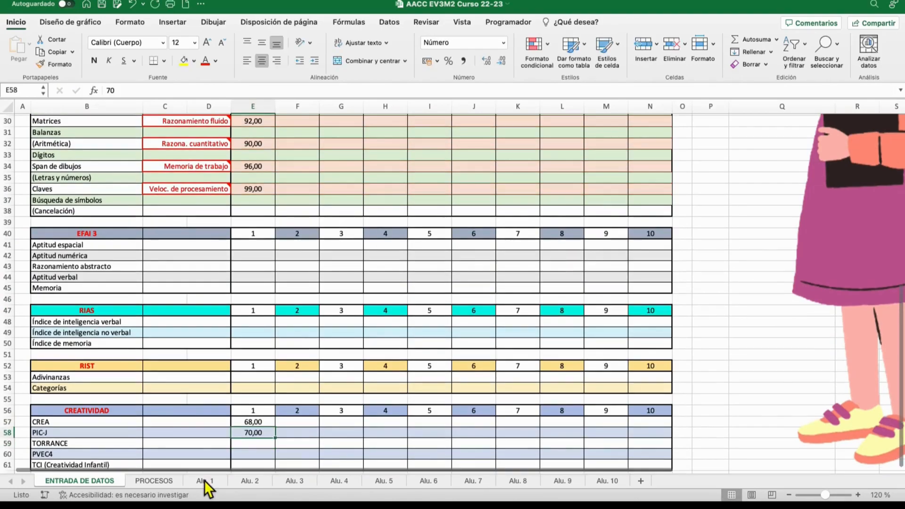
pyautogui.click(205, 480)
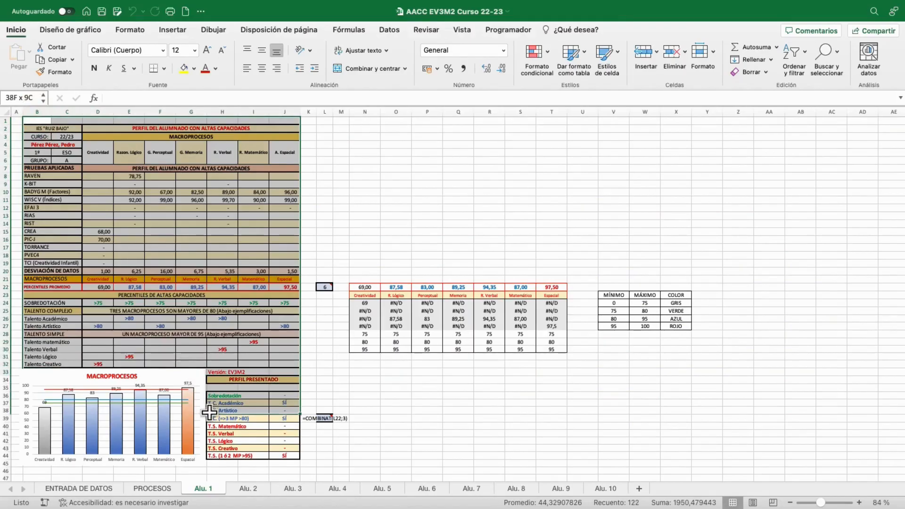
# Select the whole student profile, including the MACROPROCESOS chart, and set the print job to print only the selection
pyautogui.moveTo(209, 412); pyautogui.dragTo(219, 458)
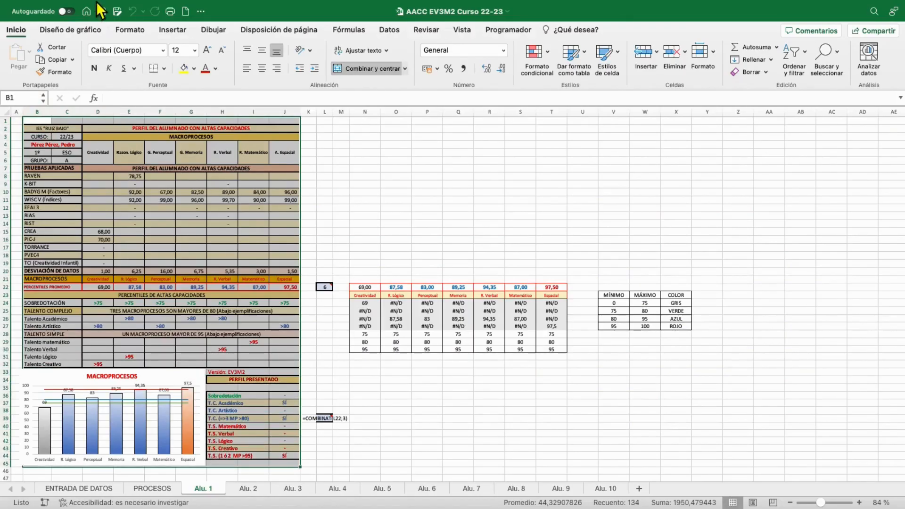
pyautogui.click(74, 7)
pyautogui.click(117, 309)
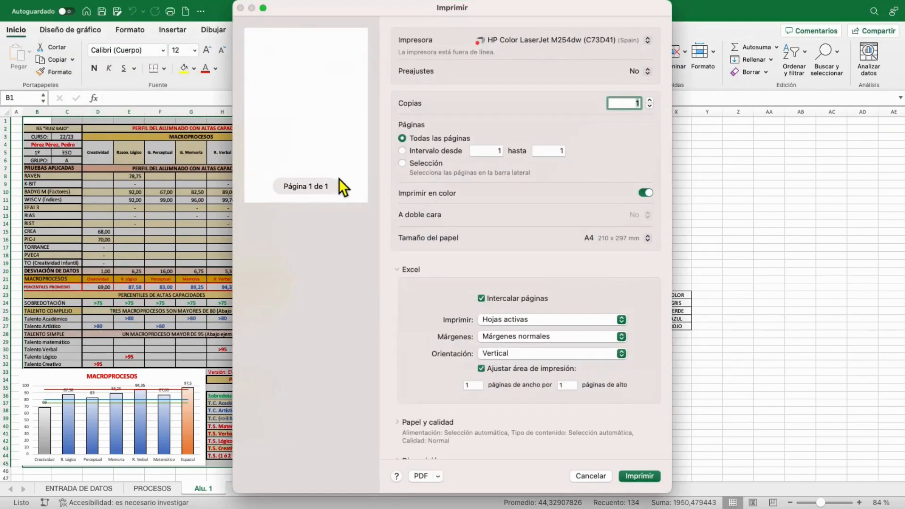
pyautogui.click(409, 163)
pyautogui.click(620, 319)
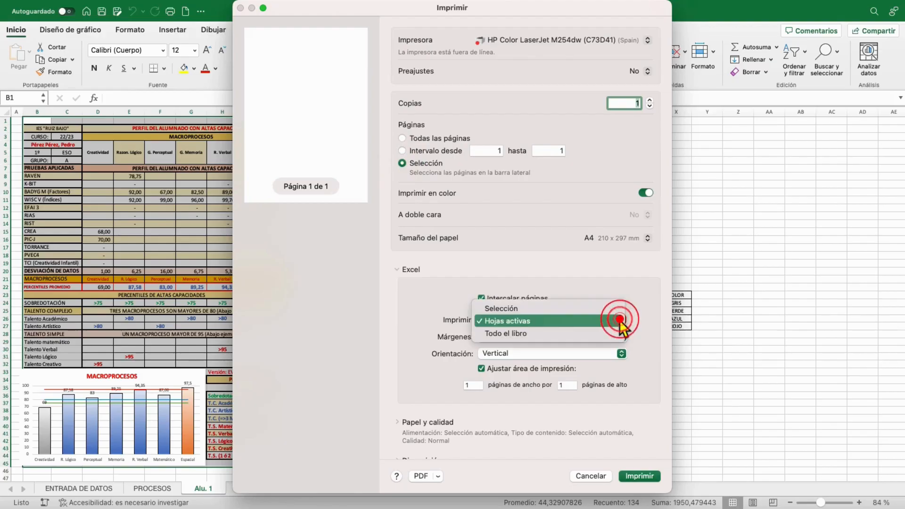
pyautogui.click(588, 306)
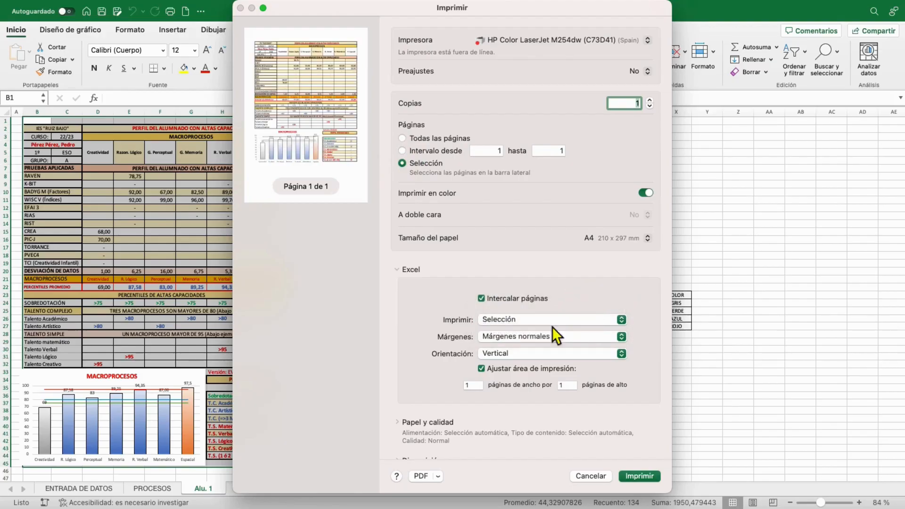
# Save the print output as a PDF named AACC EV3M2 Curso 22-23 in the Escritorio folder
pyautogui.click(436, 476)
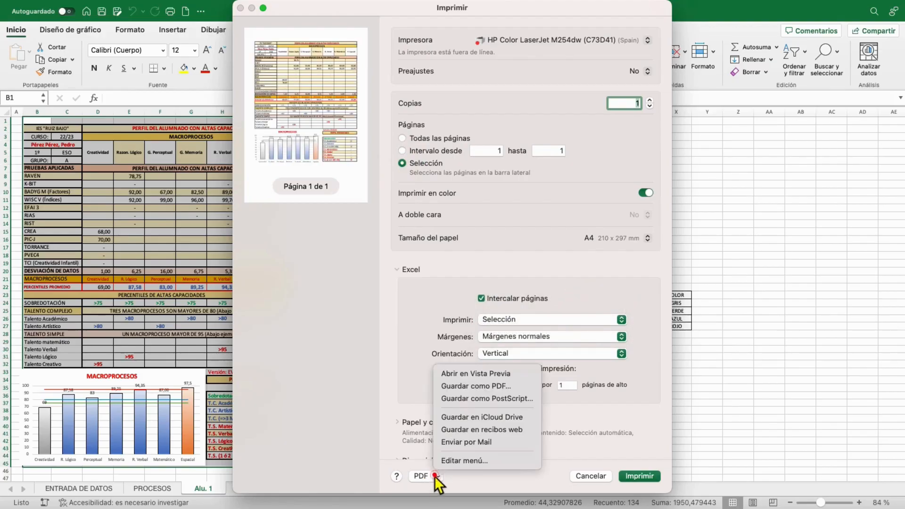
pyautogui.click(461, 387)
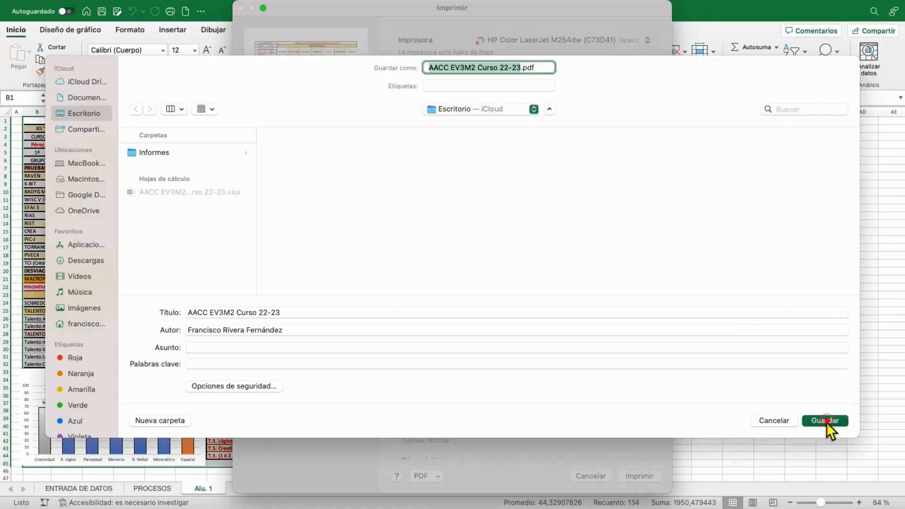
pyautogui.click(825, 421)
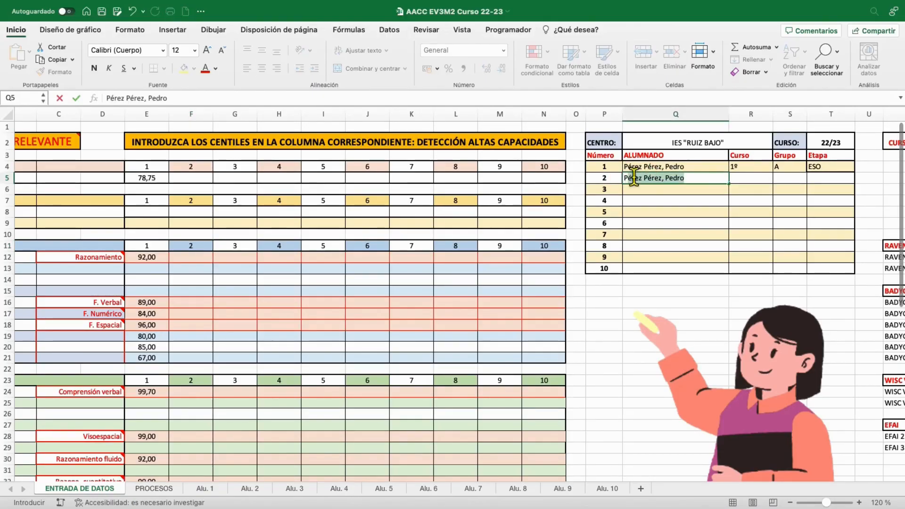
# In the ENTRADA DE DATOS student list, complete student 2's row with the full name, Curso 1º, Grupo A and Etapa ESO
pyautogui.doubleClick(688, 178)
pyautogui.write('2')
pyautogui.press('Tab')
pyautogui.click(788, 178)
pyautogui.click(811, 178)
pyautogui.click(858, 189)
pyautogui.click(829, 179)
pyautogui.click(859, 179)
pyautogui.click(869, 200)
# Enter 78,75 as student 2's RAVEN percentile
pyautogui.click(185, 176)
pyautogui.write('7')
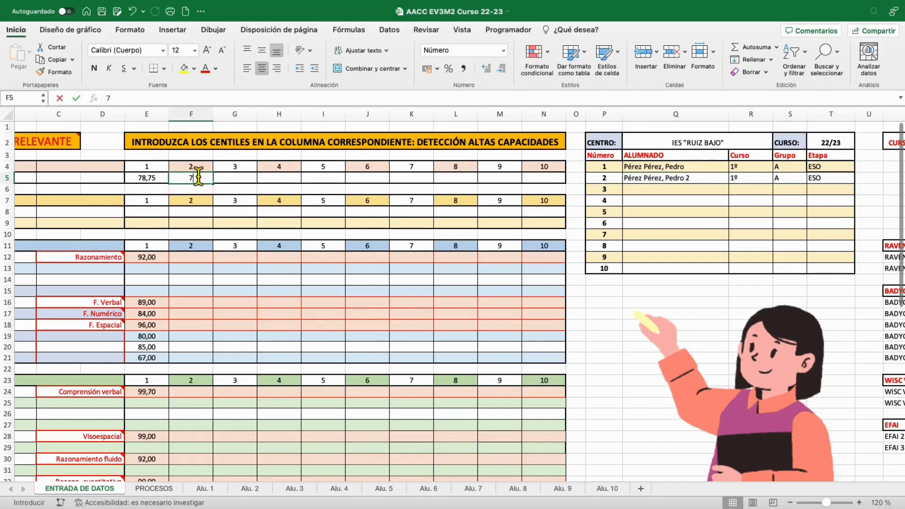
pyautogui.write('8,75')
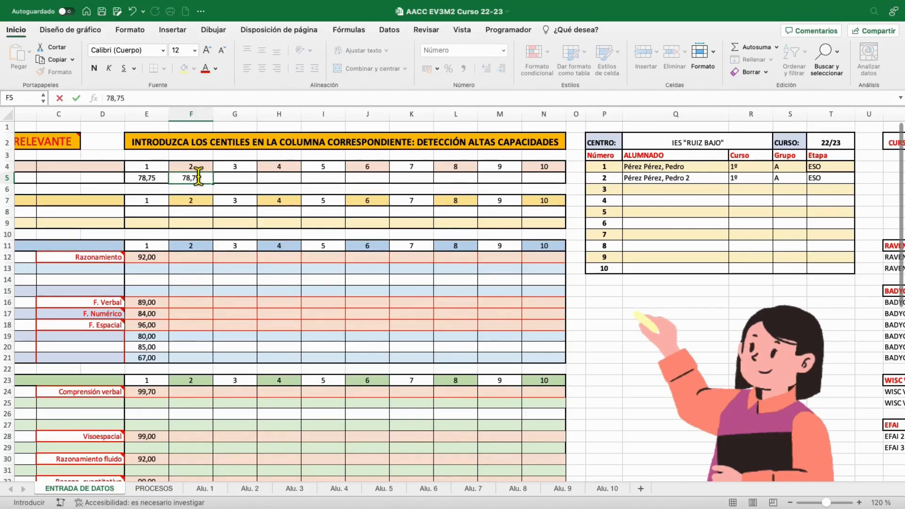
# Enter student 2's first BADYG M percentiles, including 91 for Razonamiento and 89 for F. Verbal
pyautogui.hscroll(-3, 287, 264)
pyautogui.click(287, 265)
pyautogui.write('91')
pyautogui.press('Return')
pyautogui.write('81')
pyautogui.press('Return')
pyautogui.press('Return')
pyautogui.write('89')
pyautogui.press('Return')
# Enter student 2's other BADYG M percentiles: F. Numérico 84, F. Espacial 96, Memoria auditiva de relato 80, Memoria visual ortográfica 85 and Atención-Diferencias 67
pyautogui.write('84')
pyautogui.press('Return')
pyautogui.write('96')
pyautogui.press('Return')
pyautogui.write('80')
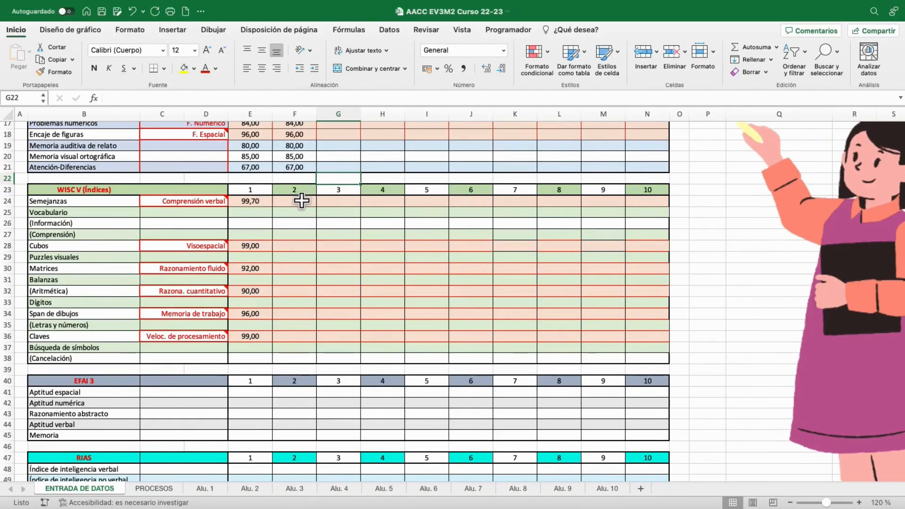
# Enter student 2's WISC V verbal percentiles: Semejanzas 99,9, Vocabulario 98, Información 75 and Comprensión 99,9
pyautogui.click(301, 200)
pyautogui.write('99,9')
pyautogui.press('Return')
pyautogui.write('98')
pyautogui.press('Return')
pyautogui.write('75')
pyautogui.press('Return')
pyautogui.write('99,9')
pyautogui.press('Return')
# Enter student 2's WISC V percentiles for Cubos 95, Puzzles visuales 97,6 and Matrices 95
pyautogui.write('95')
pyautogui.press('Return')
pyautogui.write('97,6')
pyautogui.press('Return')
pyautogui.write('95')
pyautogui.press('Return')
# Enter student 2's remaining WISC V values: Balanzas 75, Aritmética 95, Dígitos 91, Span de dibujos 98, Letras y números 91, Claves 91, Búsqueda de símbolos 99,60
pyautogui.write('75')
pyautogui.press('Return')
pyautogui.write('95')
pyautogui.press('Return')
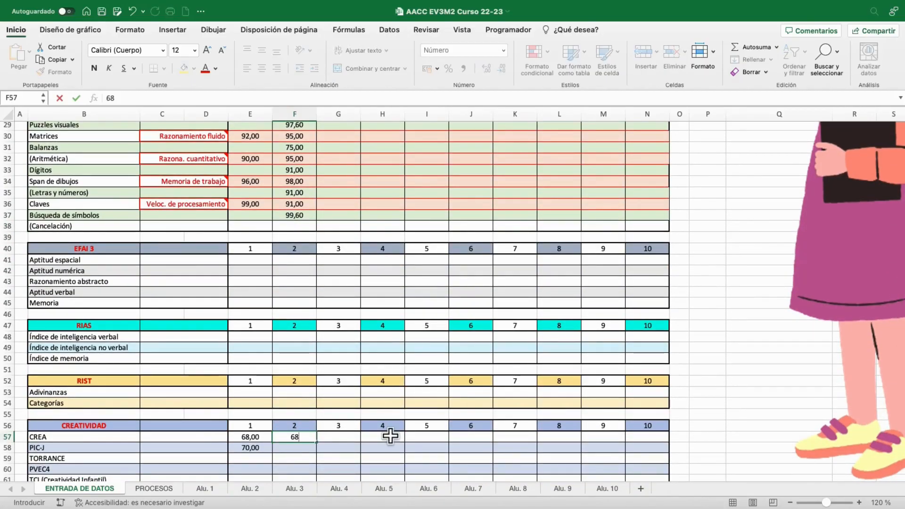
# Enter student 2's CREATIVIDAD percentiles: CREA 68 and PIC-J 70
pyautogui.press('Return')
pyautogui.write('70')
pyautogui.press('Return')
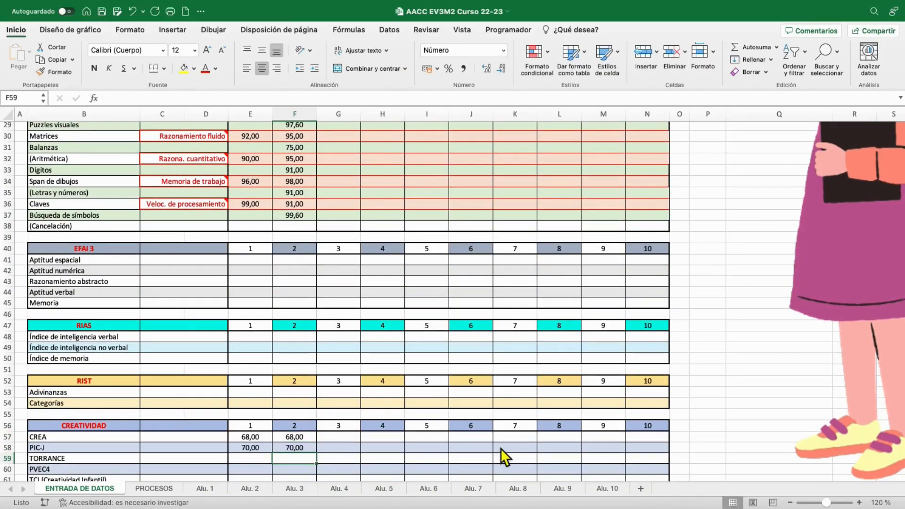